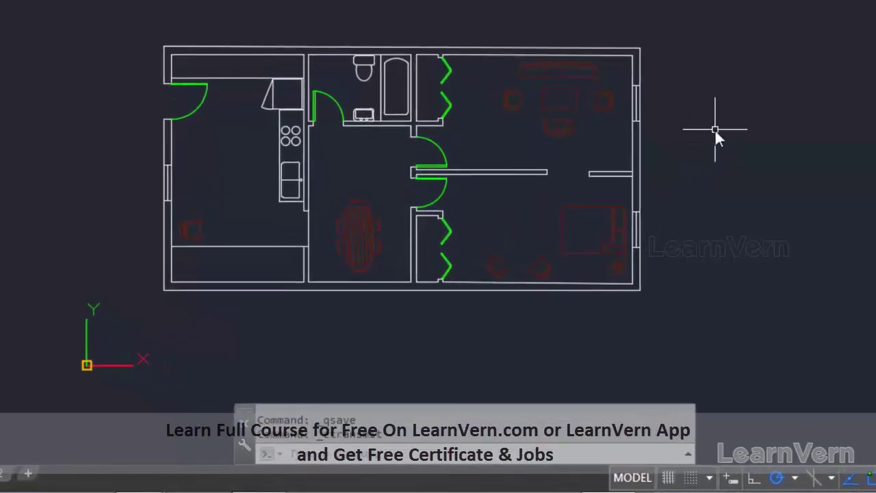
Start ETRANSMIT for PRACTICE.dwg and expand External References to list the FURNITURE.dwg xref
click(88, 151)
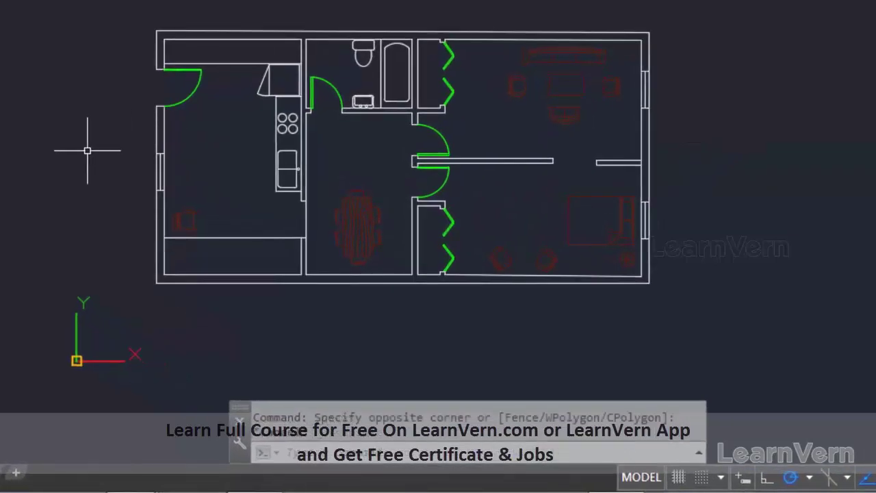
text(ETRANS)
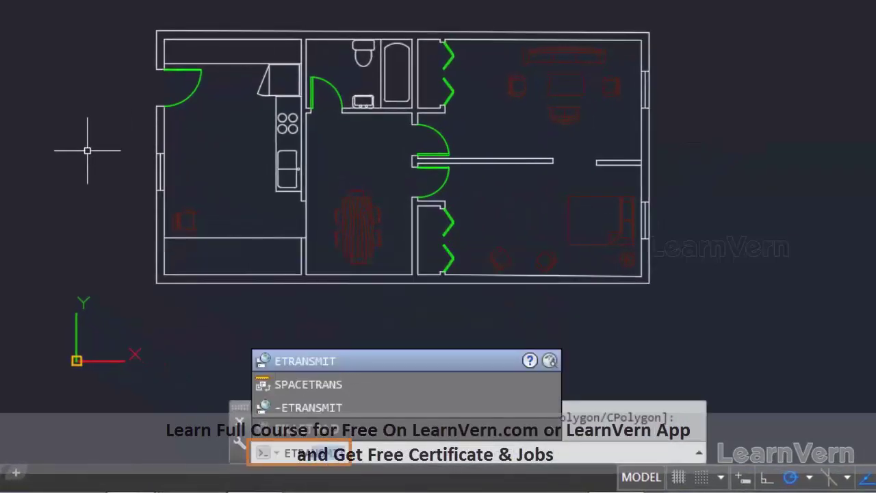
key(Return)
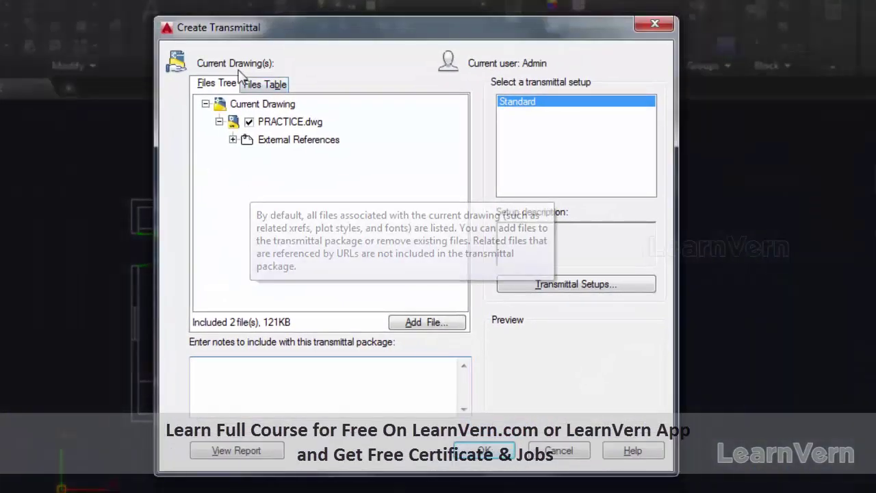
drag(207, 35, 386, 24)
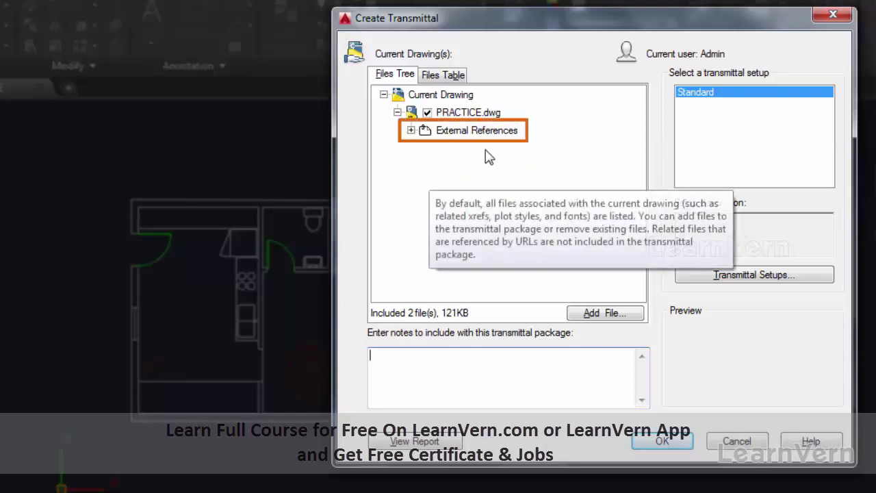
click(410, 130)
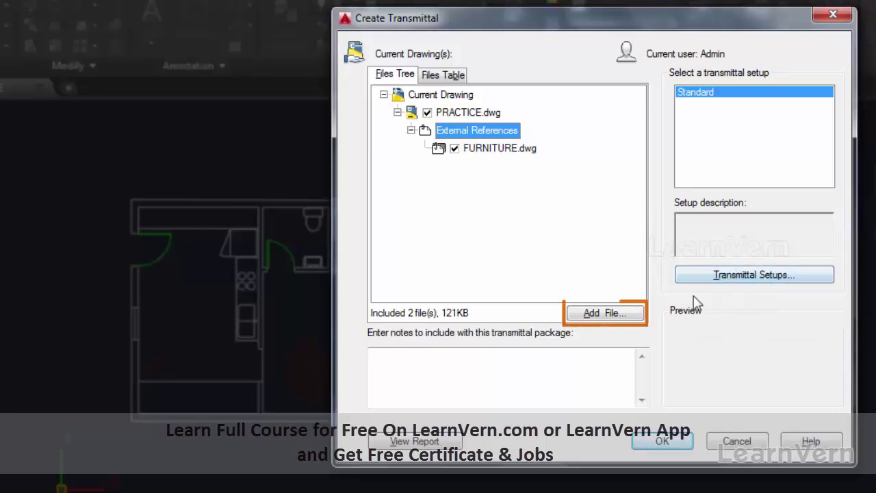
Add SAMPLE.xlsx from the Desktop as a user-added file, making the package 3 files, 131KB
click(601, 318)
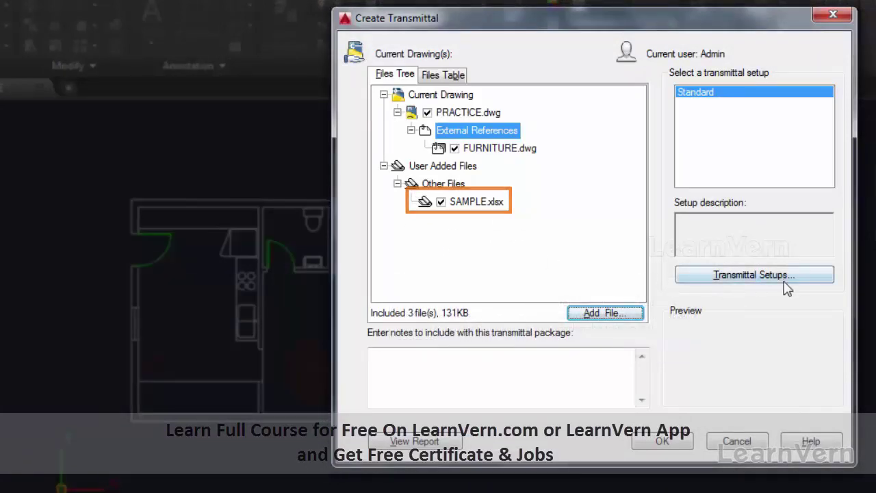
Modify the Standard setup, keeping Zip package type and Keep existing drawing file formats
click(719, 277)
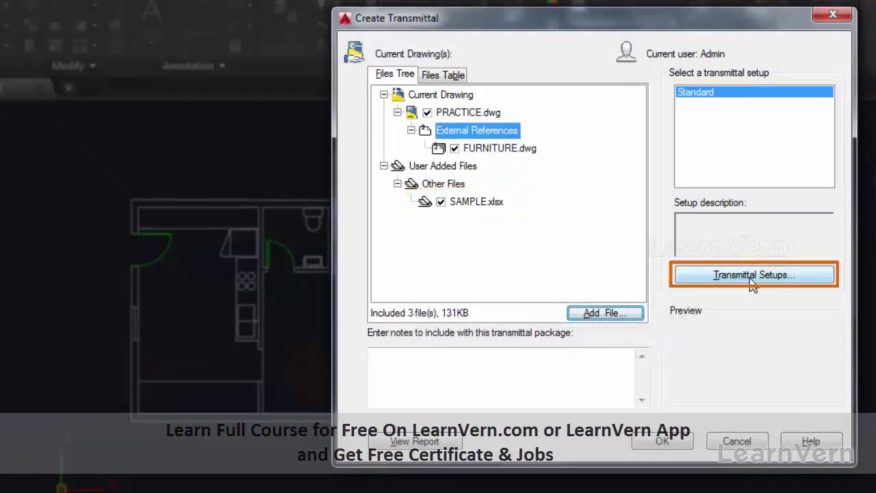
click(543, 247)
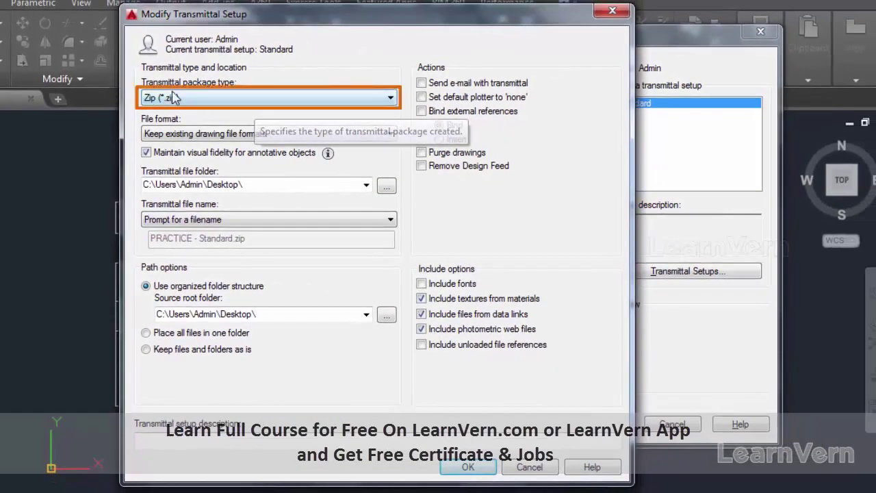
click(232, 98)
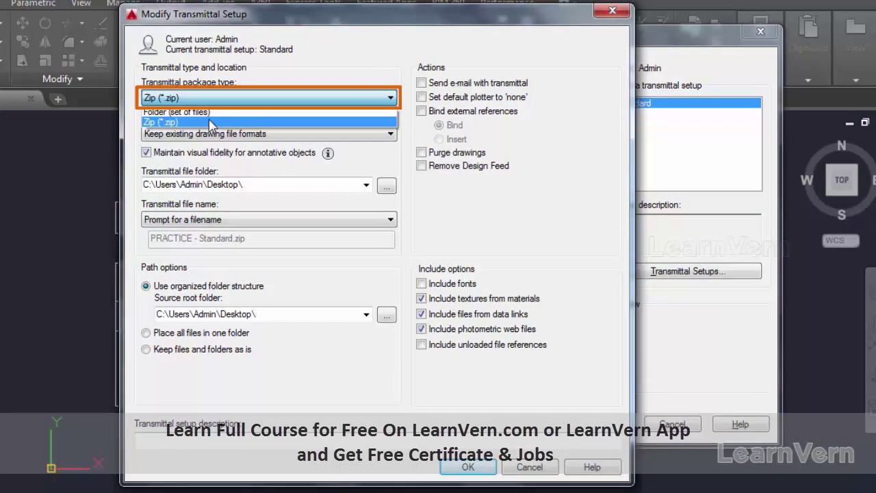
click(196, 103)
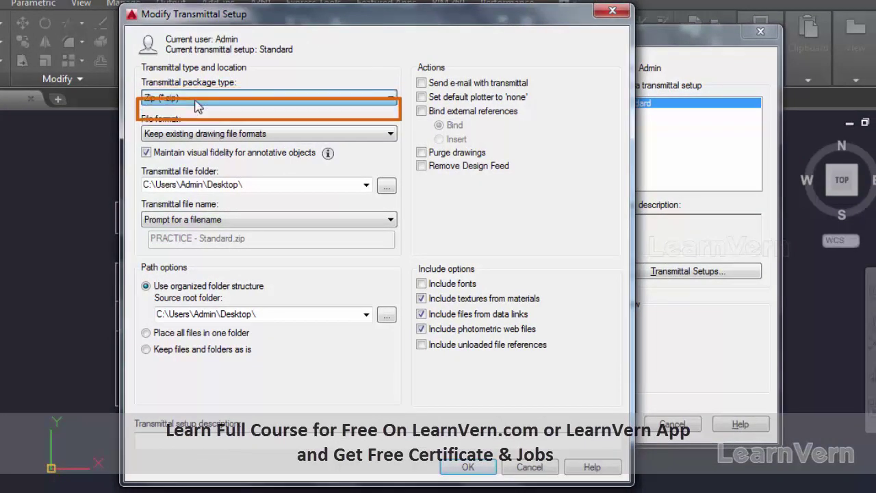
click(200, 136)
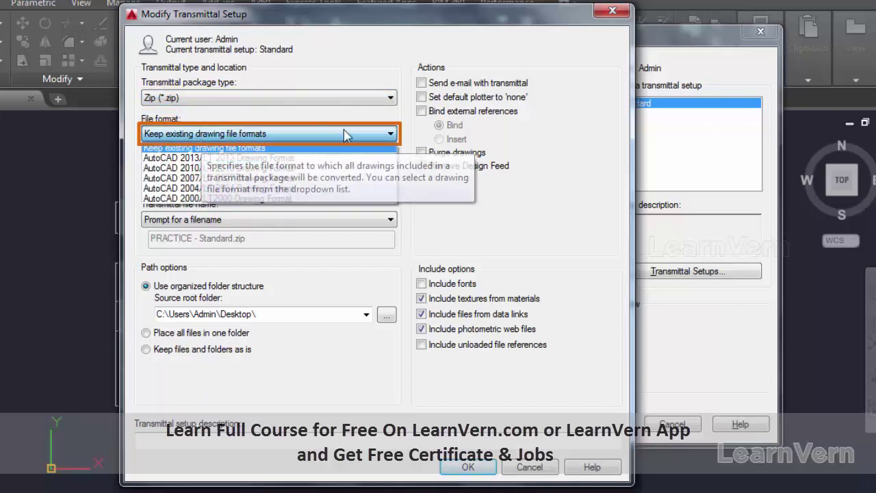
click(268, 148)
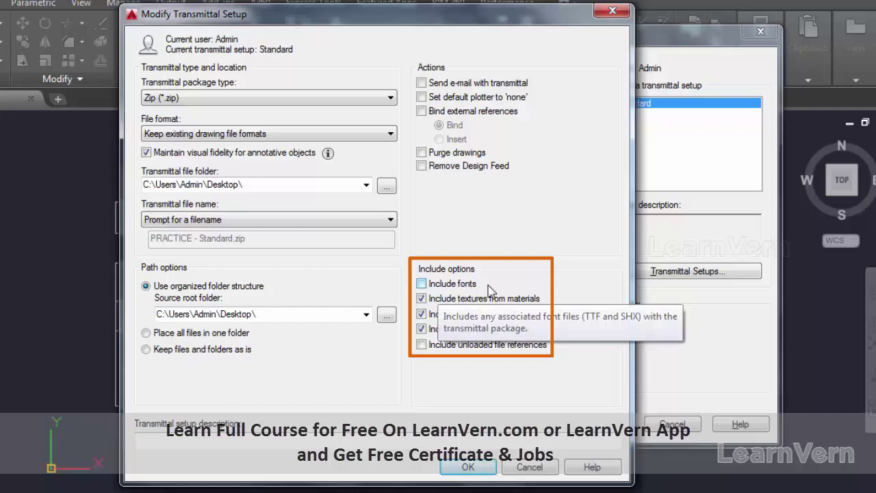
Enable Include fonts in the Standard setup, growing the package to 7 files, 984KB
click(422, 283)
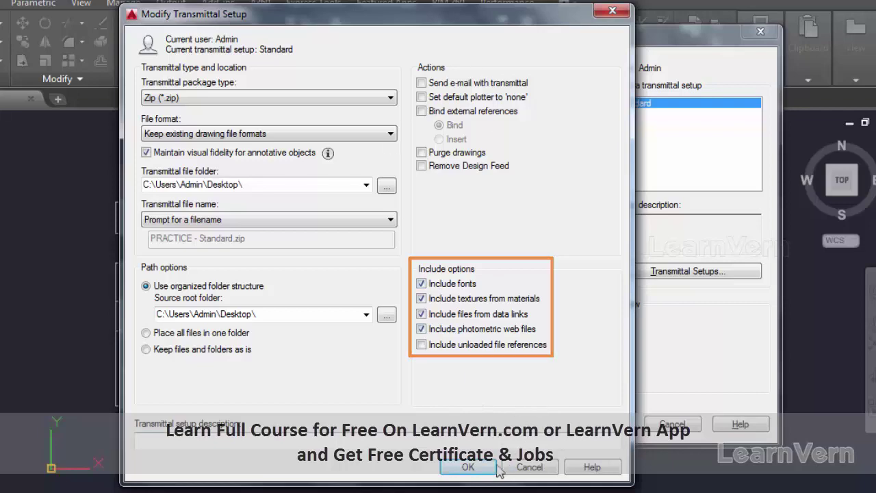
click(453, 470)
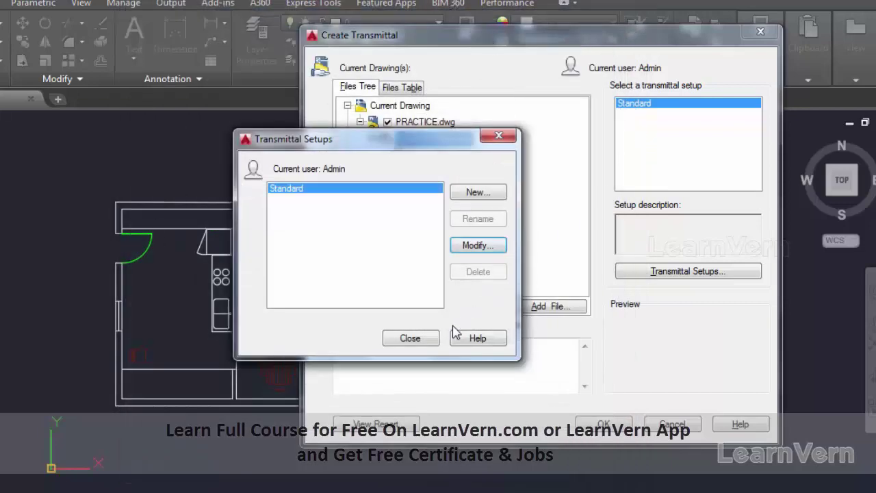
click(411, 336)
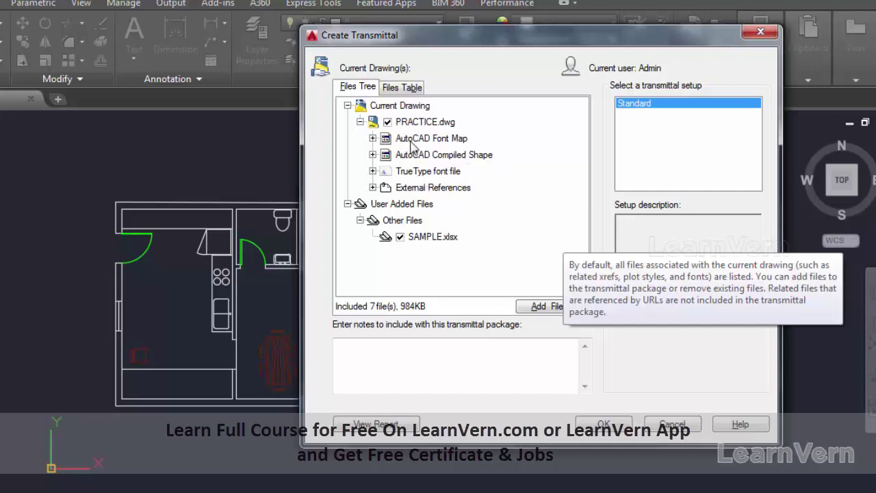
Save the transmittal as PRACTICE - Standard.zip on the Desktop
click(604, 424)
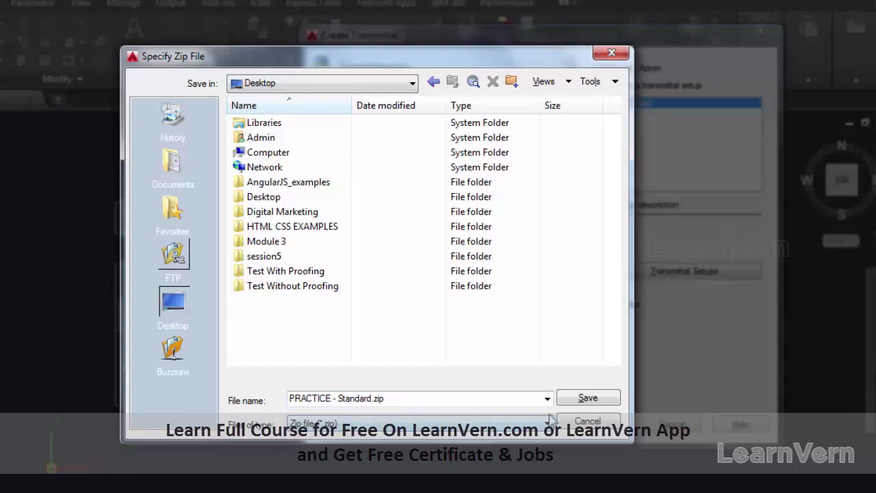
click(590, 398)
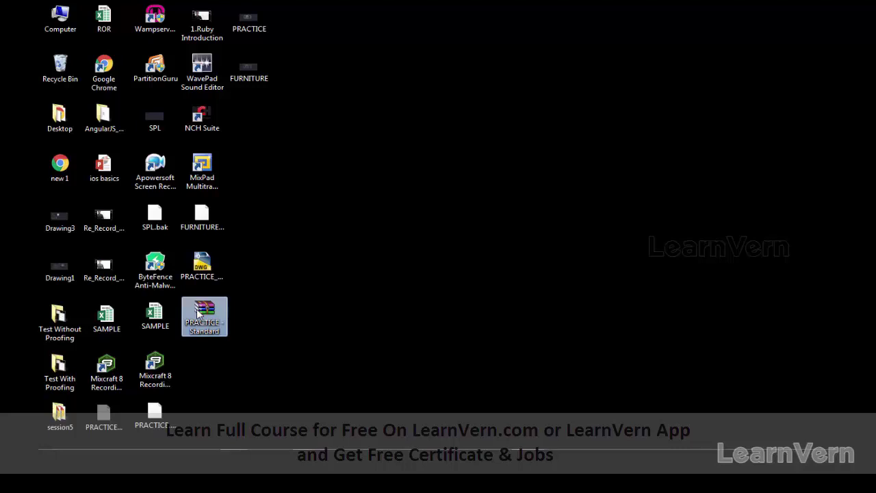
Open PRACTICE - Standard.zip in WinRAR and dismiss the licence reminder to view its contents
double_click(199, 314)
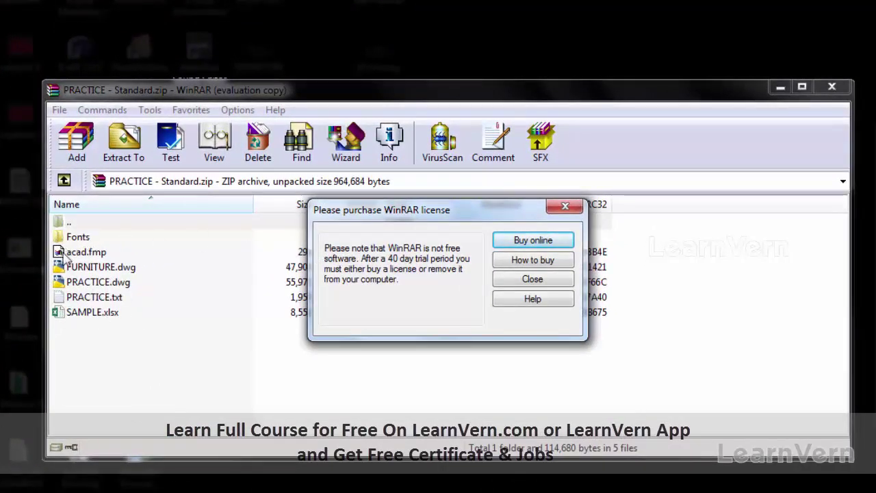
click(566, 206)
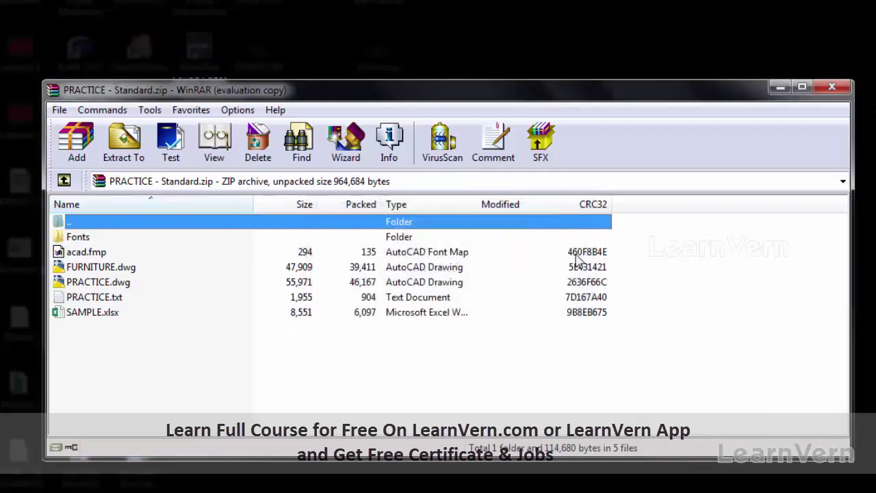